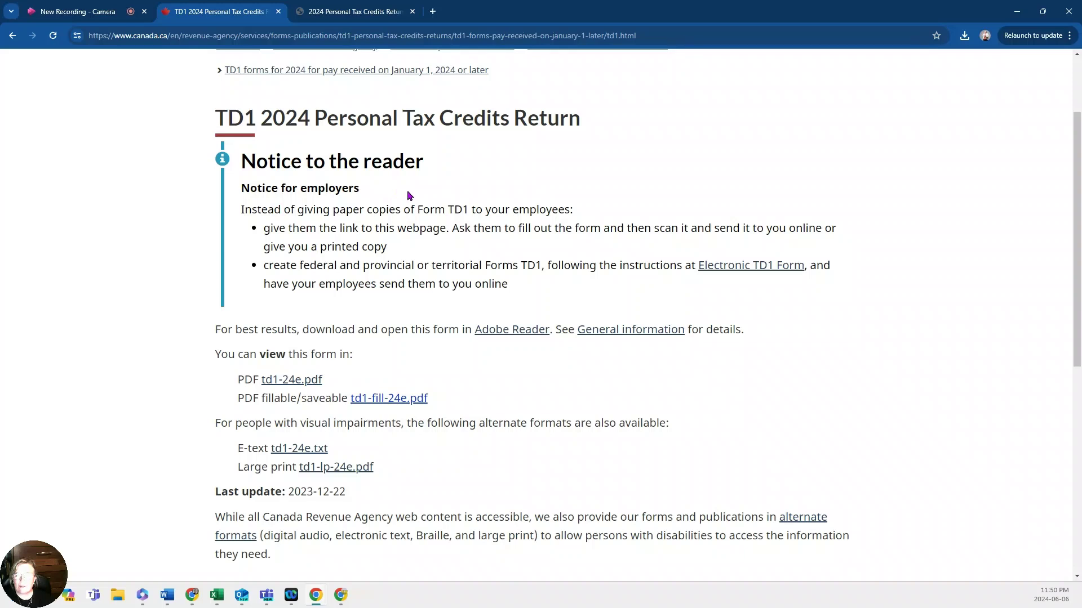
# - Highlight part of the web page title, then clear the highlight
pyautogui.scroll(2, 556, 203)
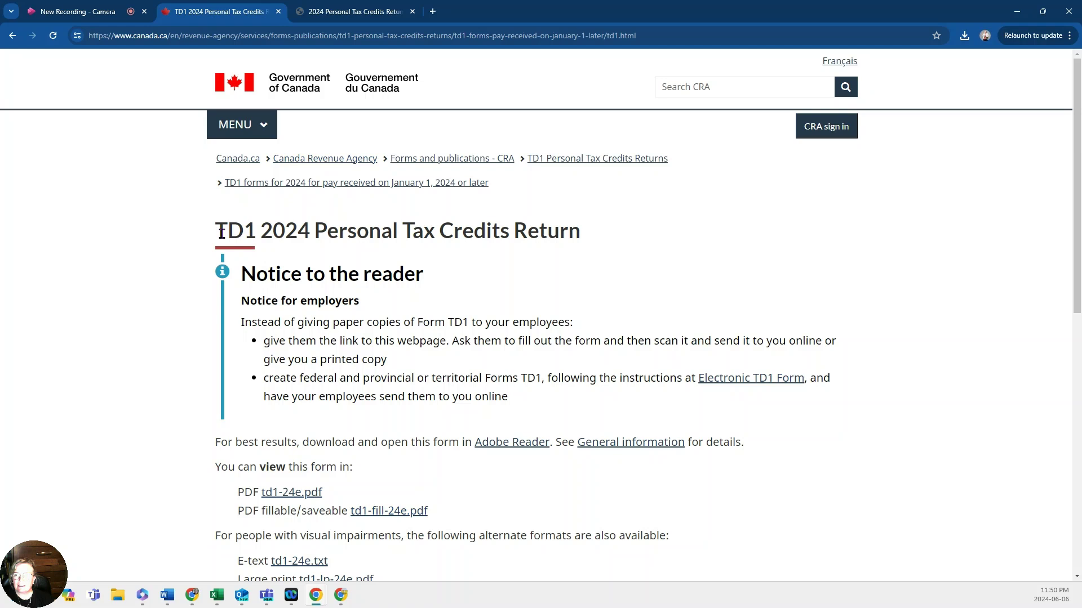
pyautogui.moveTo(228, 231); pyautogui.dragTo(314, 232)
pyautogui.click(304, 240)
pyautogui.scroll(-2, 380, 309)
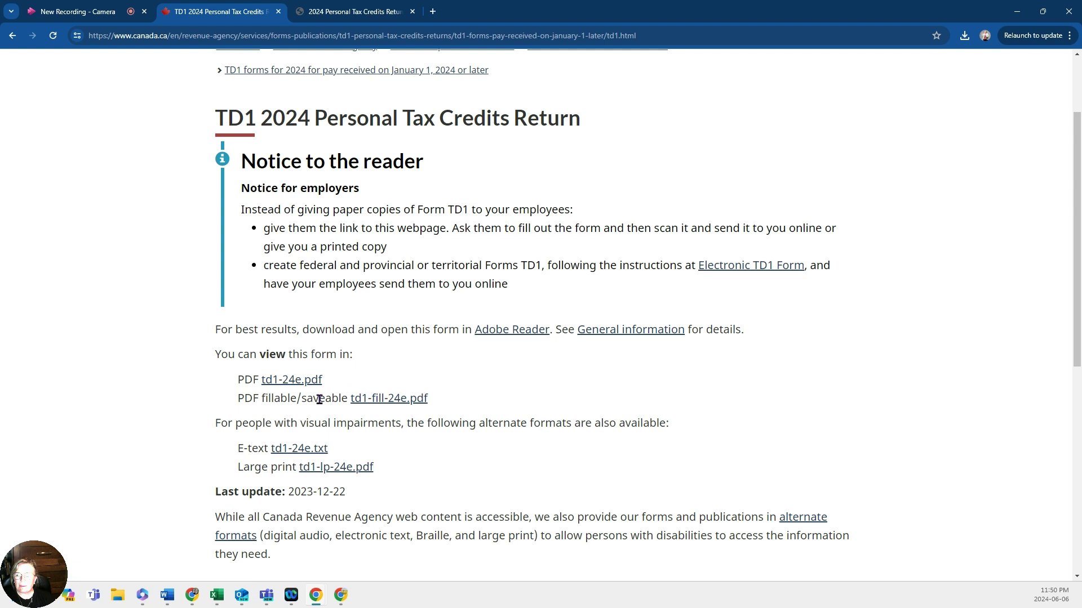
# - Switch to the downloaded TD1 PDF and zoom the form to 200%
pyautogui.click(366, 12)
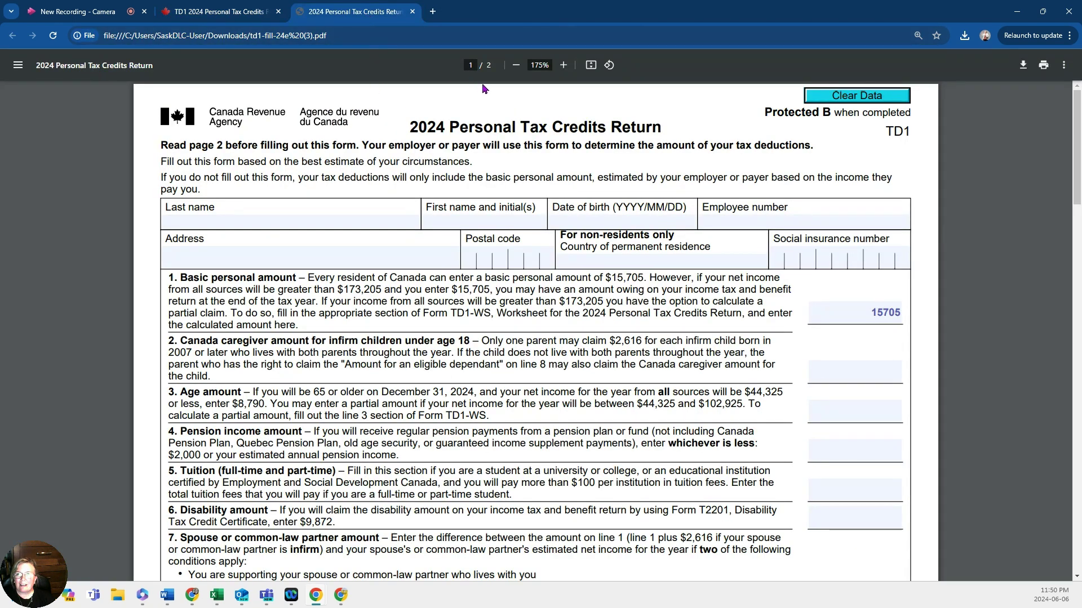
pyautogui.scroll(-5, 517, 157)
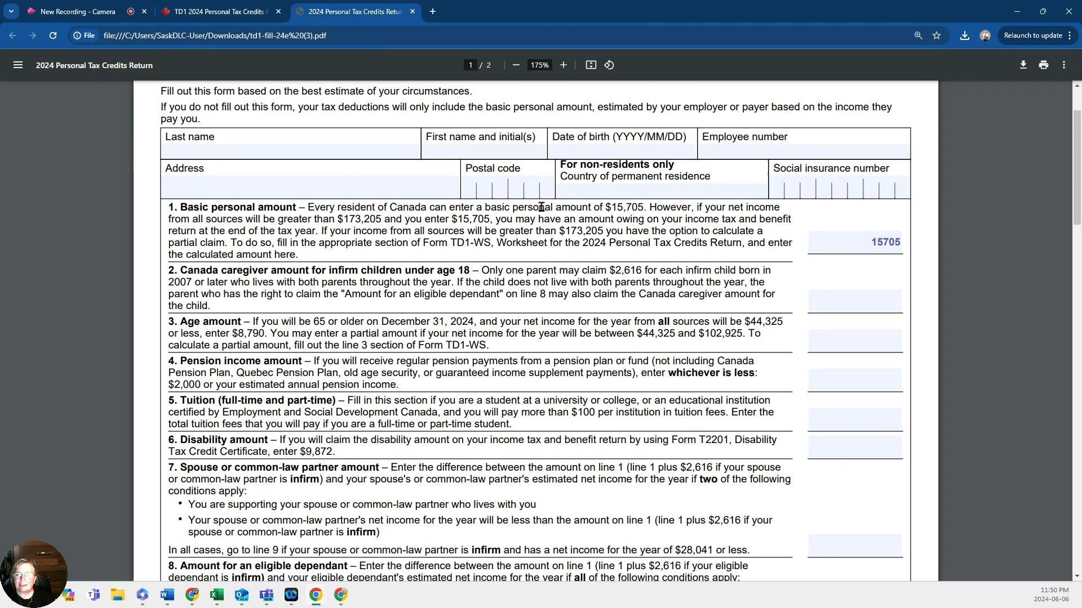
pyautogui.scroll(4, 547, 222)
pyautogui.scroll(1, 548, 222)
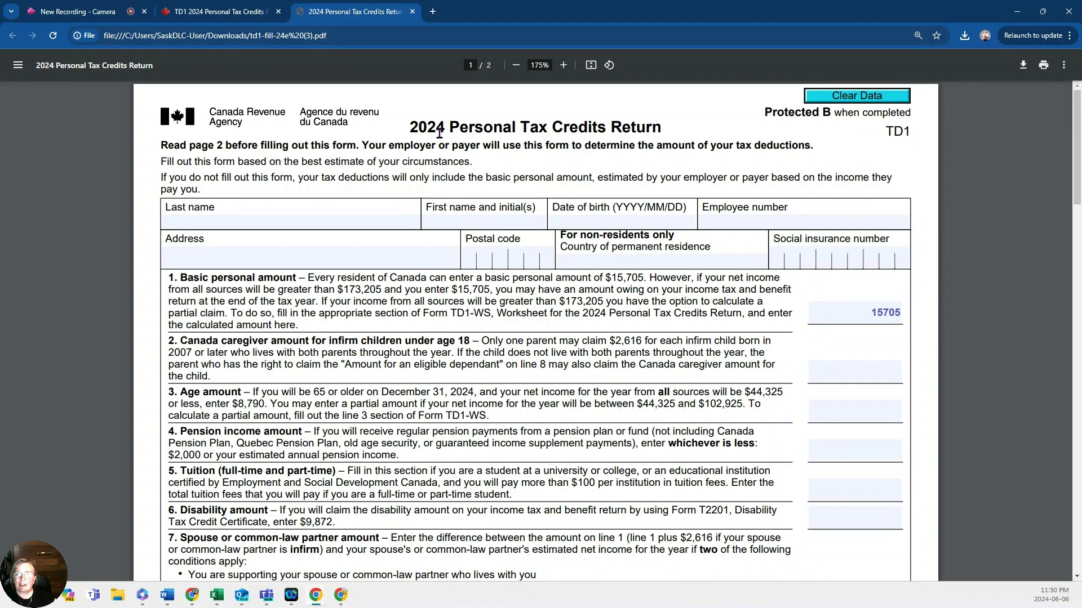
pyautogui.click(563, 65)
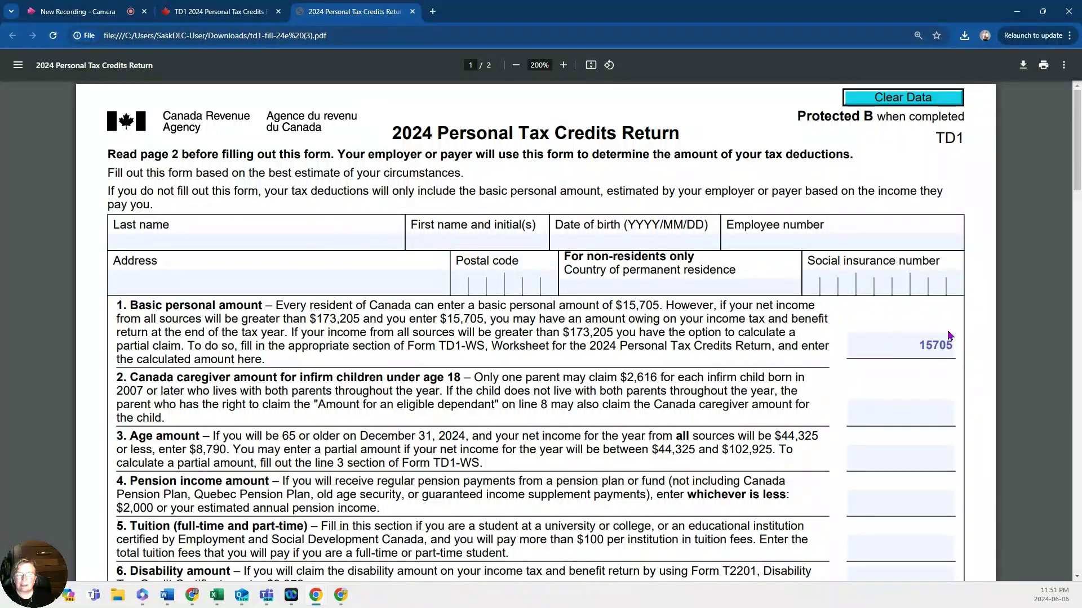
# - Point out the empty Last name, Date of birth, Employee number, Address and Country fields
pyautogui.click(213, 240)
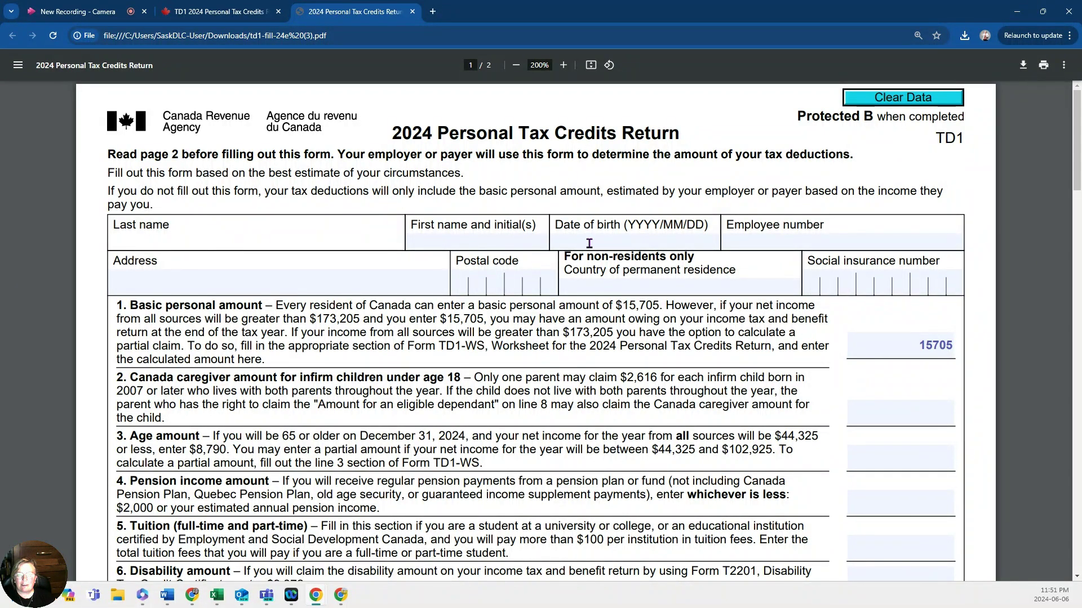
pyautogui.moveTo(628, 225); pyautogui.dragTo(665, 225)
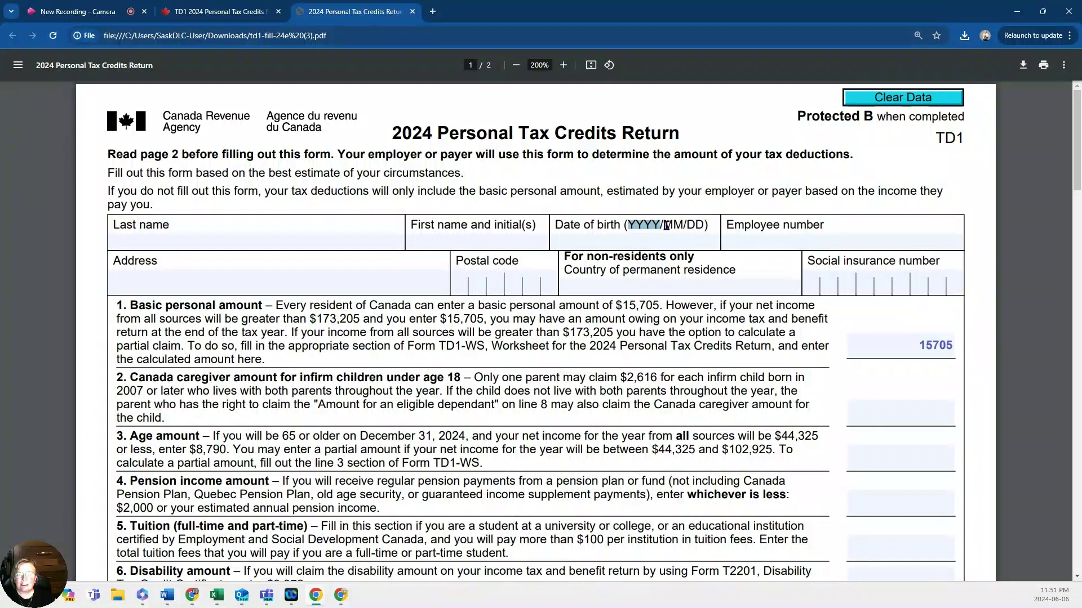
pyautogui.click(766, 240)
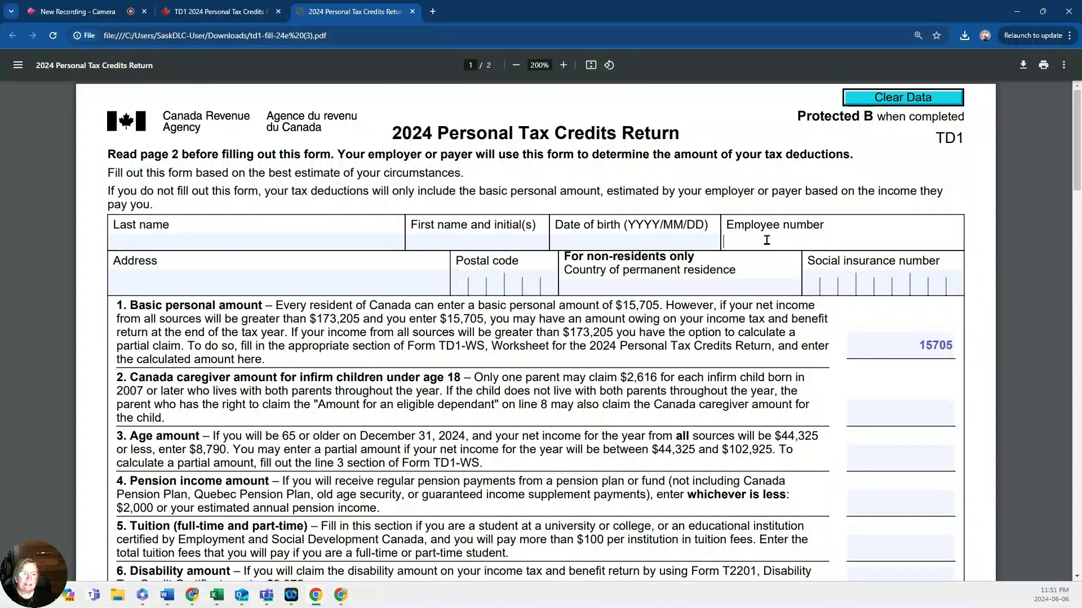
pyautogui.click(155, 286)
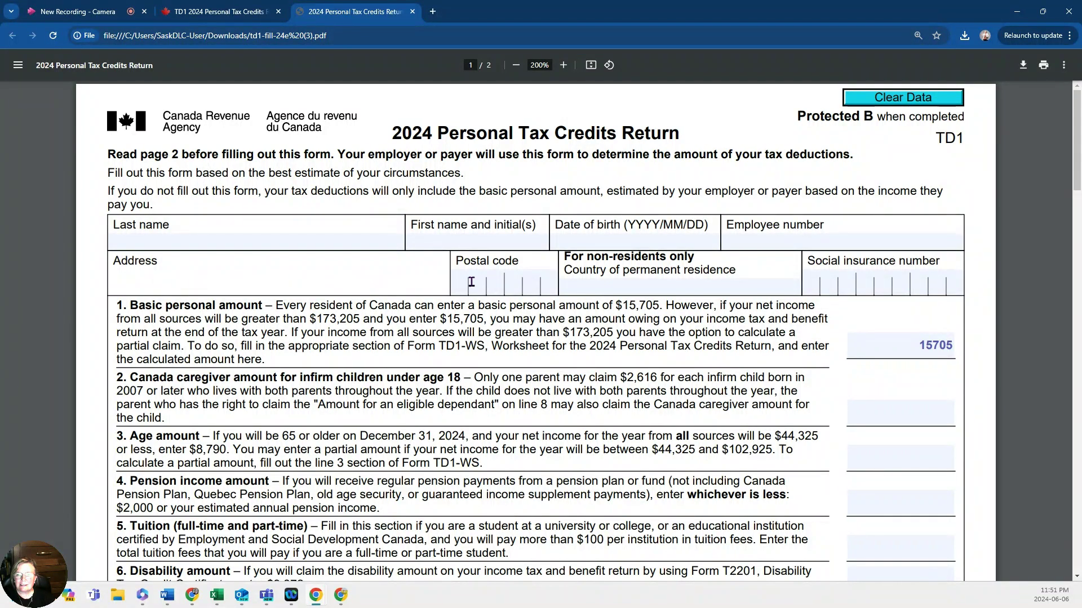
pyautogui.click(617, 283)
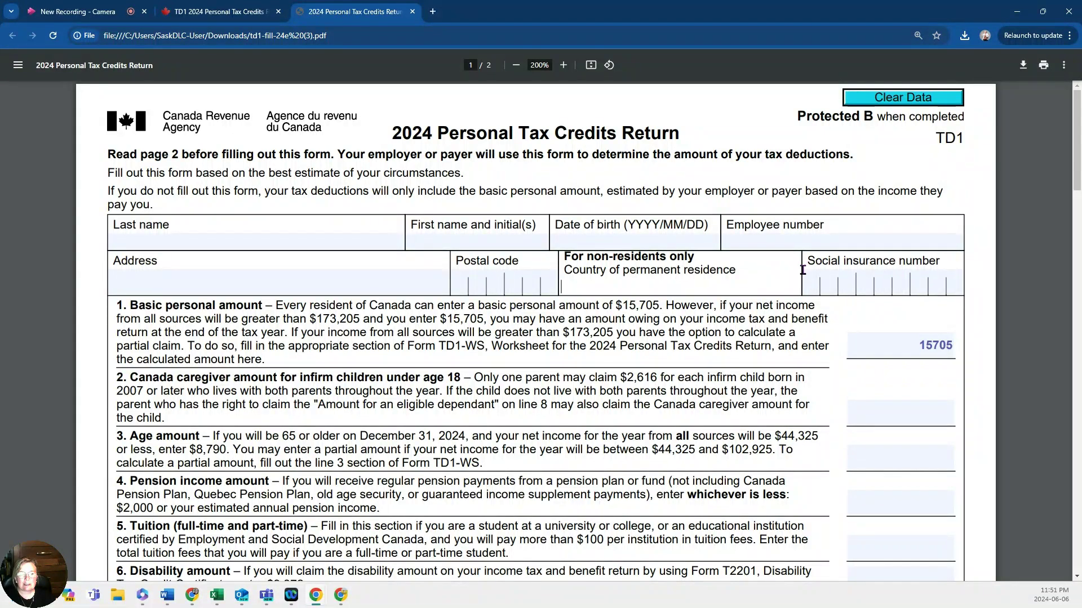
pyautogui.scroll(-1, 802, 270)
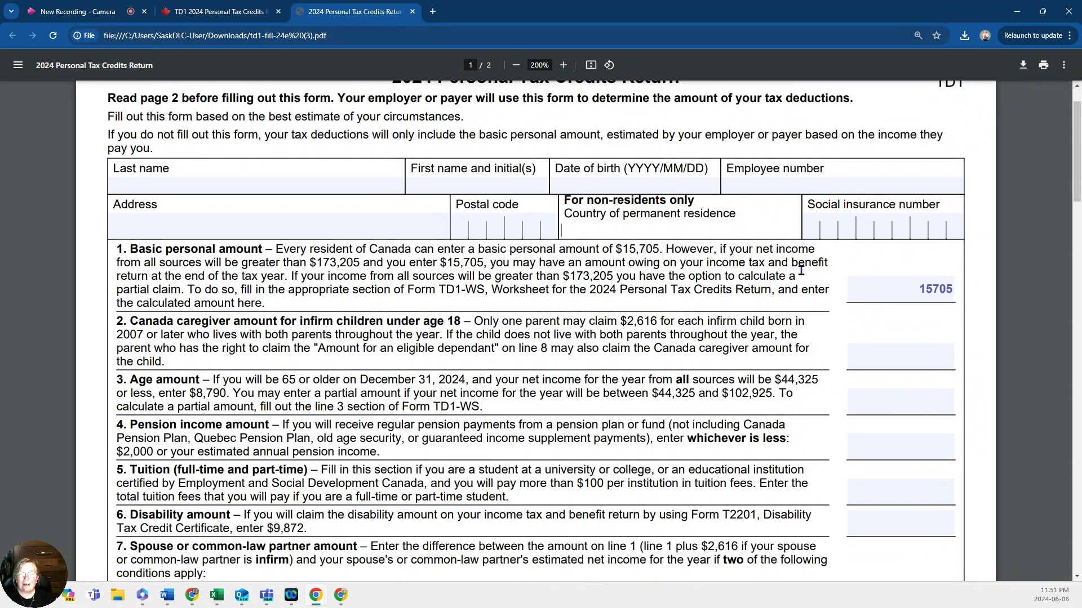
pyautogui.scroll(-1, 394, 321)
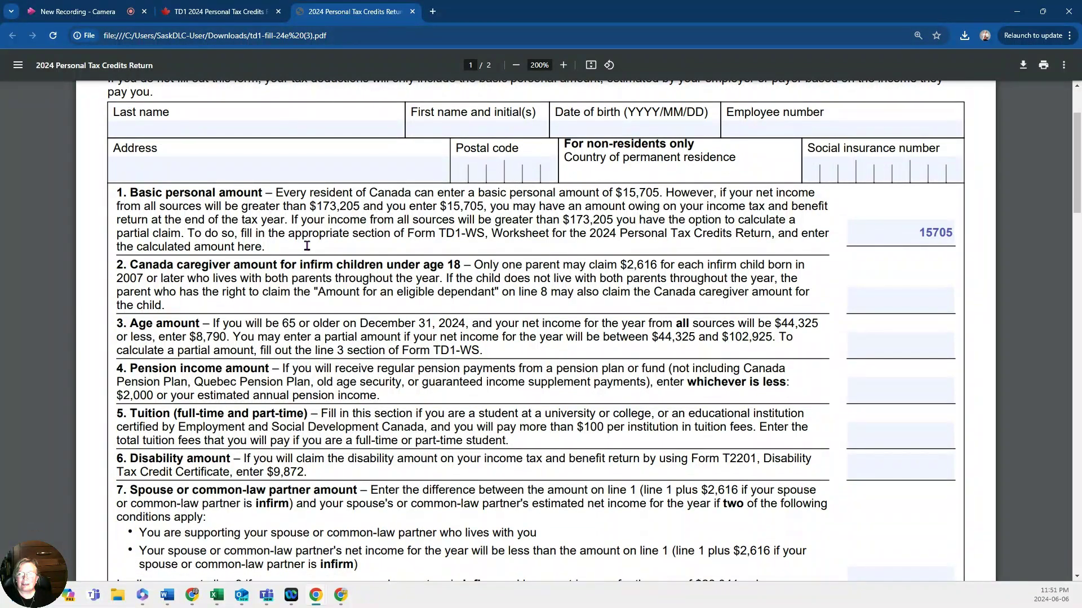
pyautogui.moveTo(434, 207); pyautogui.dragTo(486, 207)
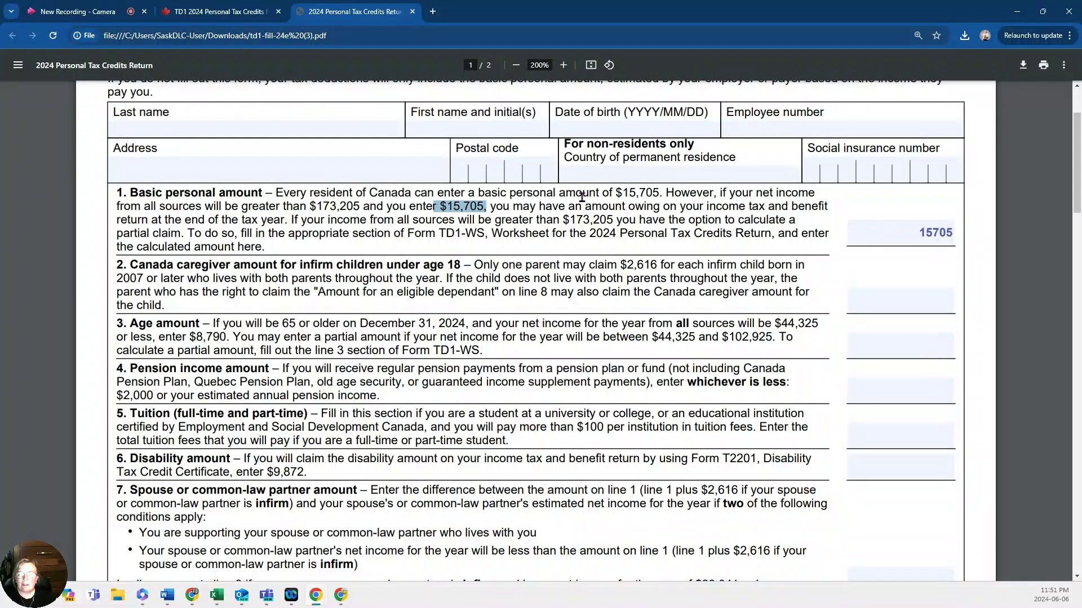
pyautogui.moveTo(278, 193); pyautogui.dragTo(657, 193)
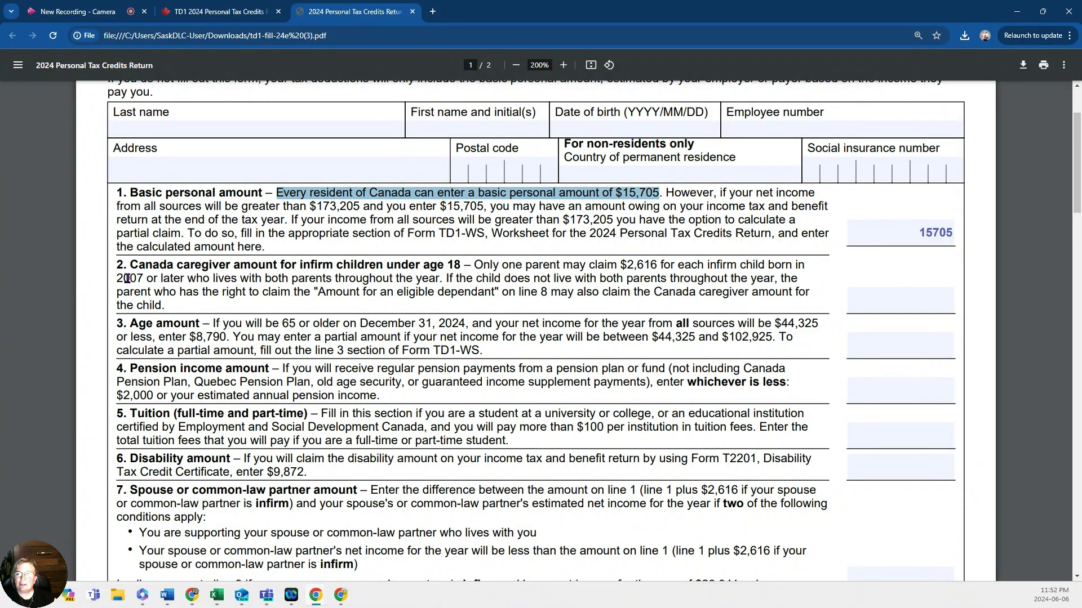
pyautogui.moveTo(123, 269); pyautogui.dragTo(458, 265)
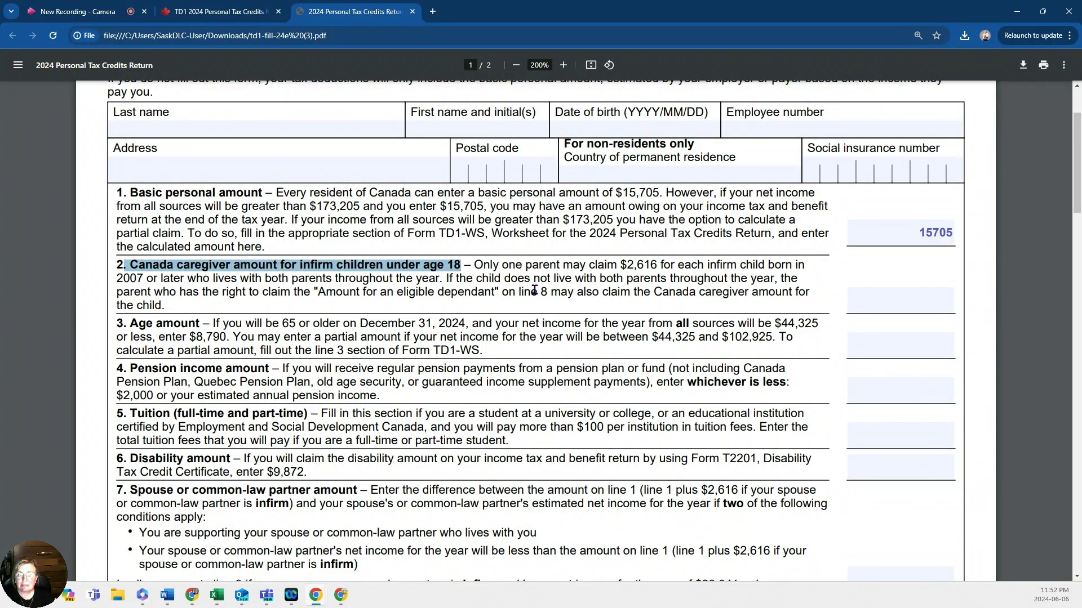
pyautogui.moveTo(474, 265); pyautogui.dragTo(658, 268)
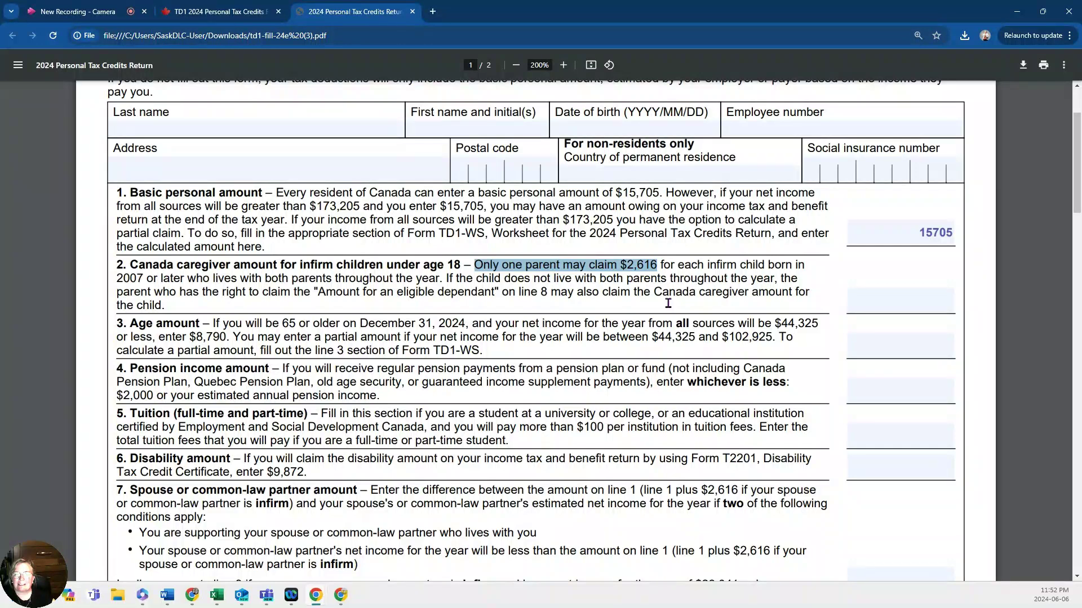
# - Highlight the line 3 age 65 condition, the Pension income heading and the tuition fees sentence
pyautogui.scroll(-1, 644, 314)
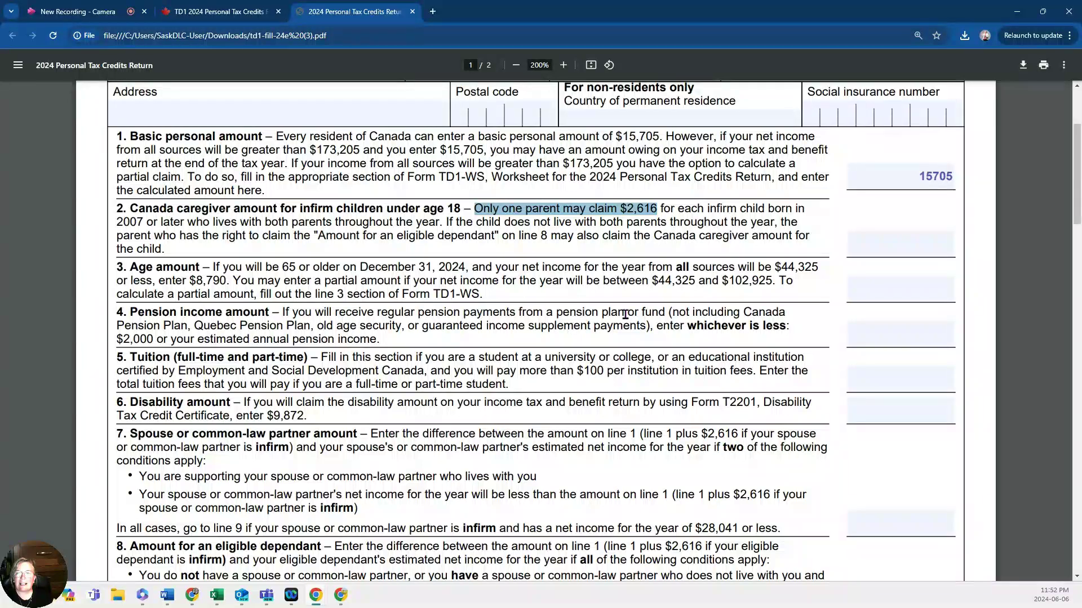
pyautogui.moveTo(204, 268); pyautogui.dragTo(299, 270)
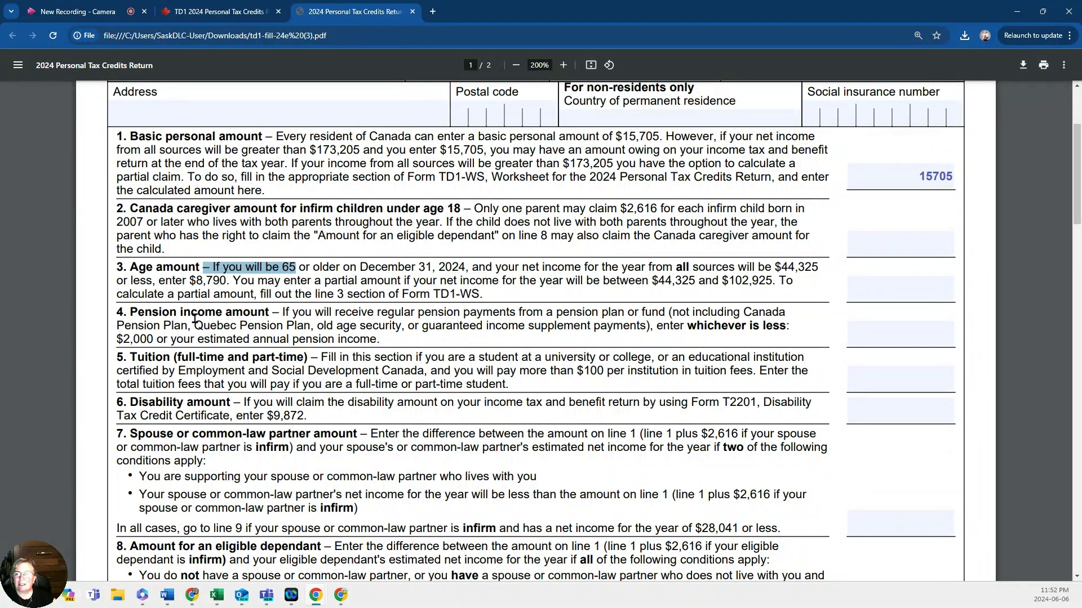
pyautogui.moveTo(131, 313); pyautogui.dragTo(280, 313)
pyautogui.scroll(-1, 279, 312)
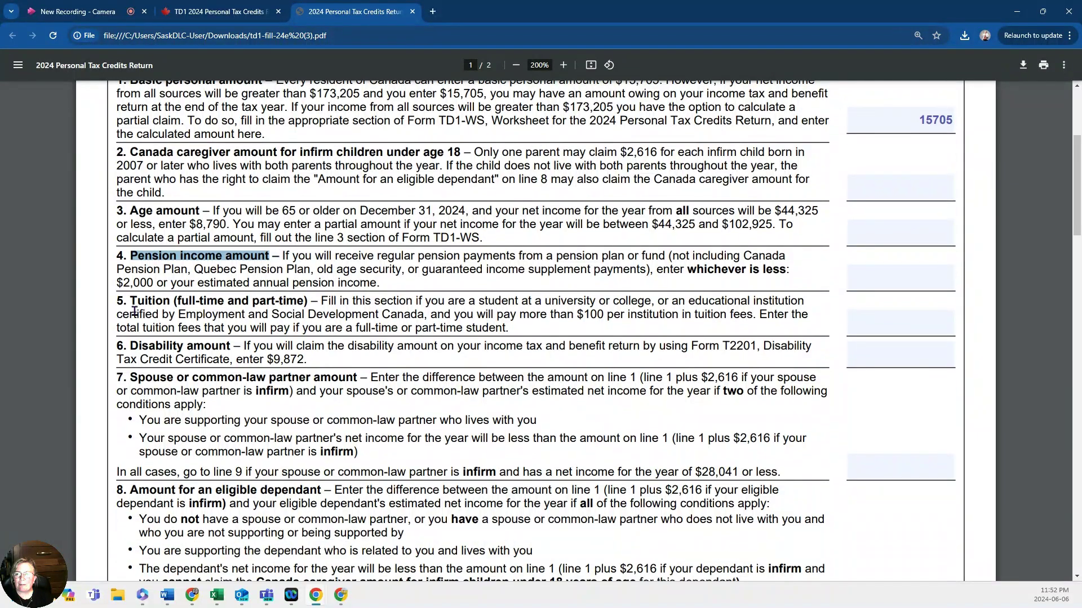
pyautogui.moveTo(130, 303); pyautogui.dragTo(514, 330)
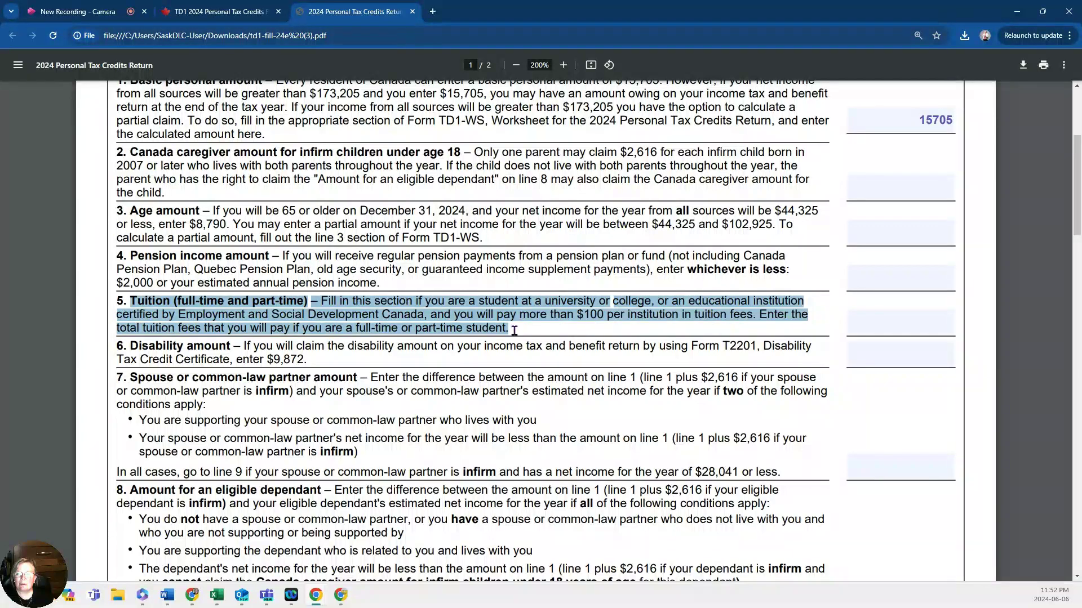
pyautogui.click(593, 337)
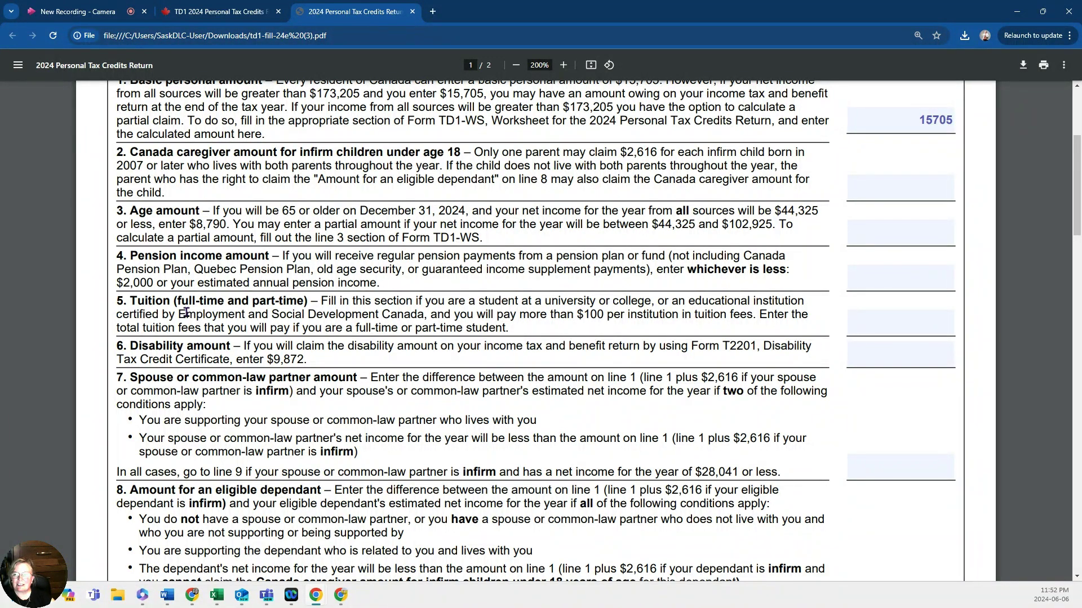
pyautogui.moveTo(117, 328); pyautogui.dragTo(510, 331)
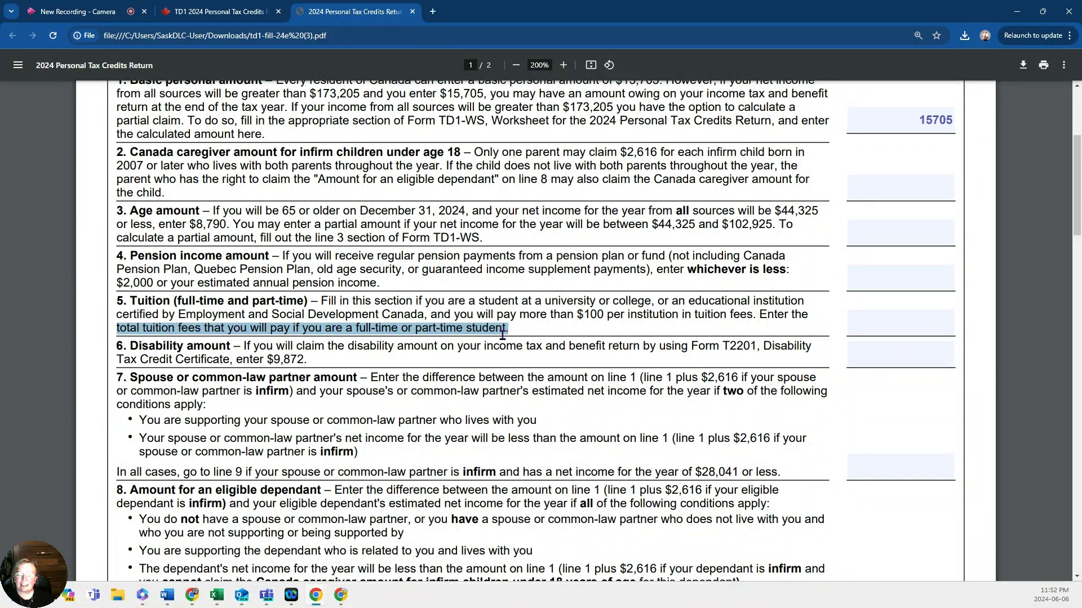
# - Highlight line 6's disability amount instructions, then scroll down to line 13's 15705 total
pyautogui.scroll(-1, 387, 320)
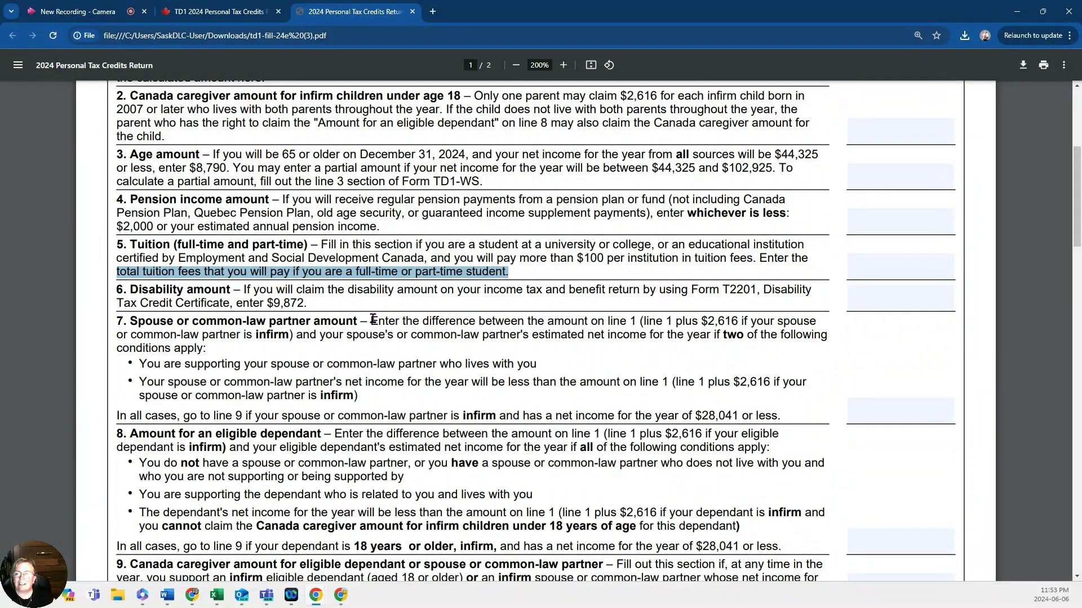
pyautogui.click(317, 304)
pyautogui.moveTo(314, 290); pyautogui.dragTo(274, 304)
pyautogui.click(300, 304)
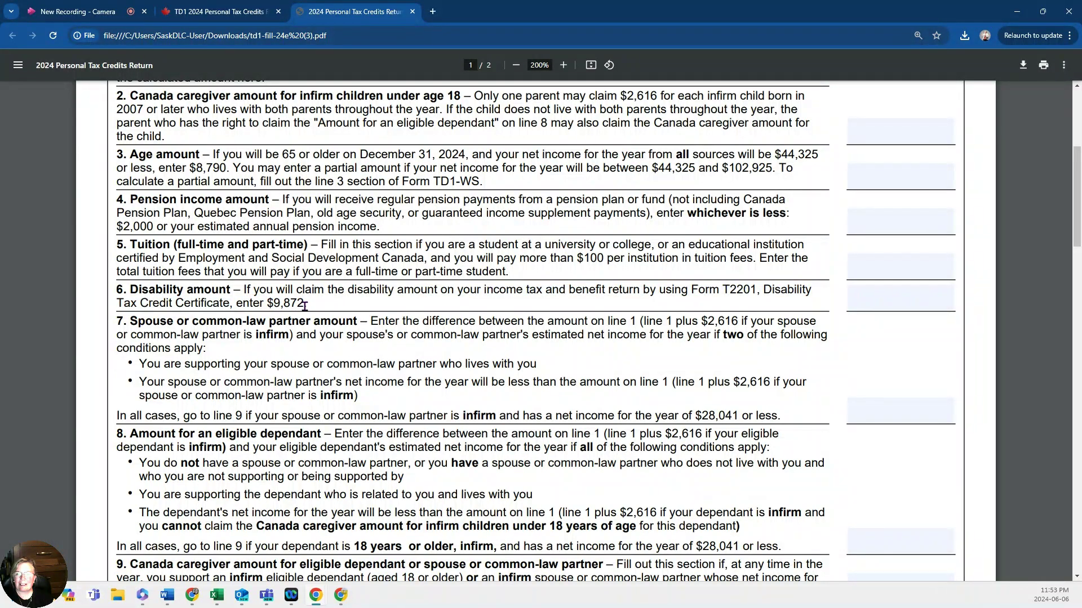
pyautogui.scroll(-1, 305, 312)
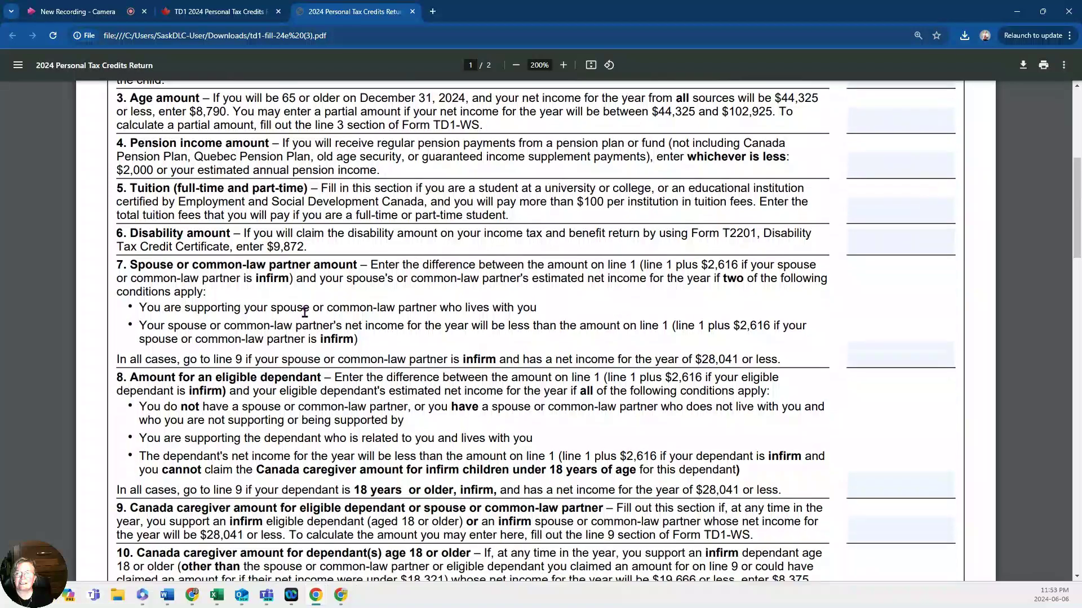
pyautogui.scroll(-1, 305, 312)
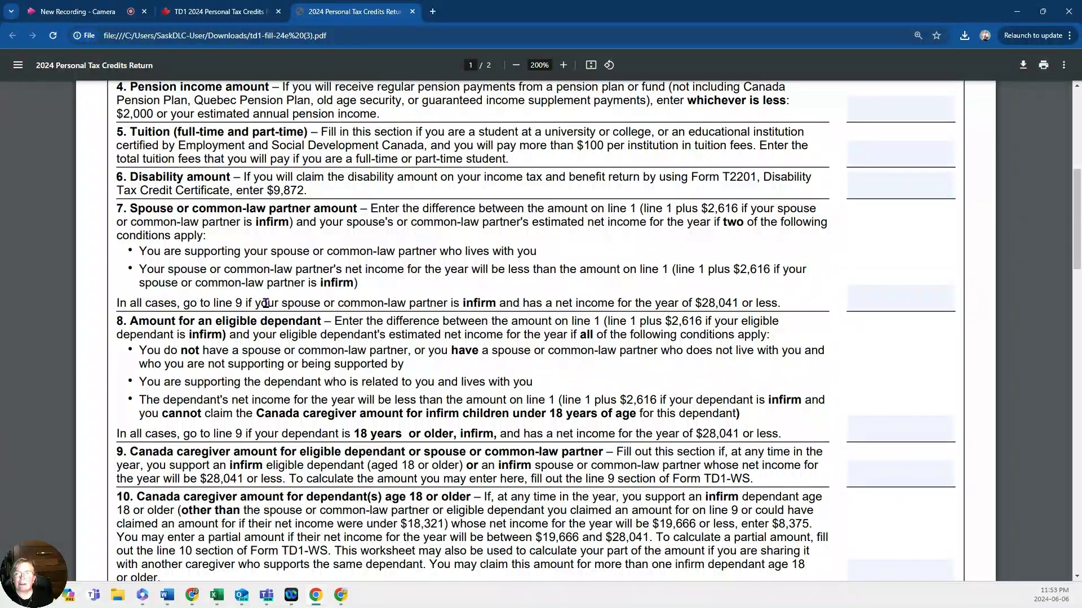
pyautogui.scroll(-1, 233, 277)
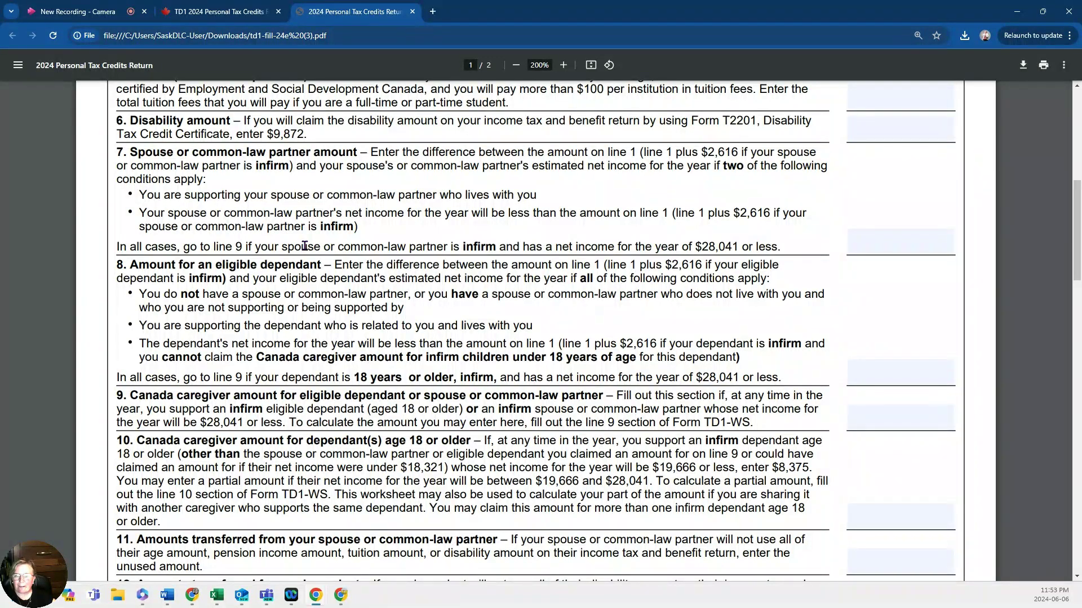
pyautogui.scroll(-2, 304, 246)
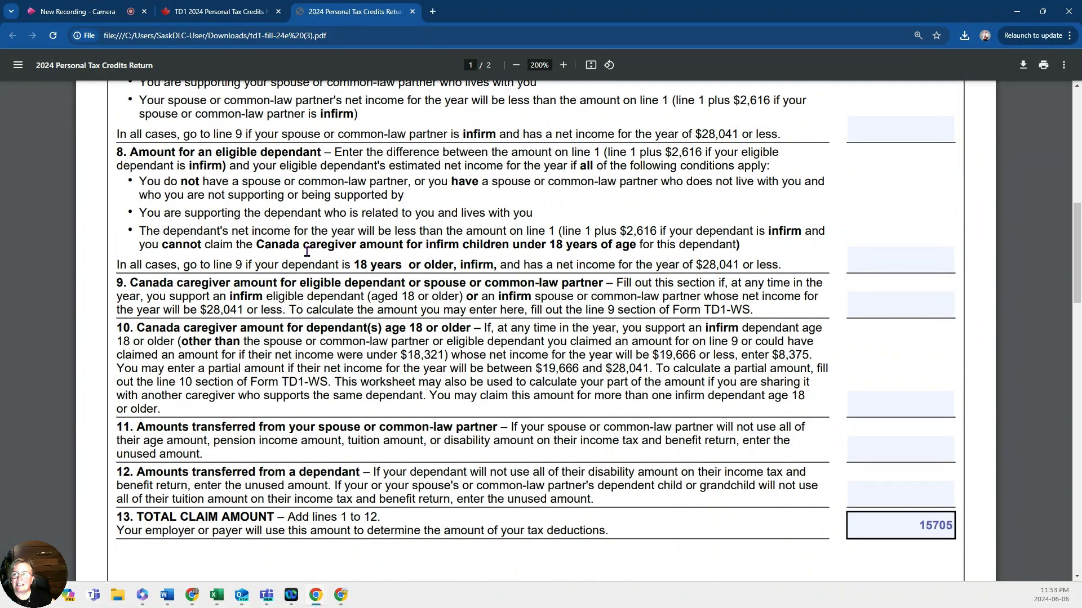
# - Highlight the age and tuition wording in lines 11 and 12 and line 13's 'Add lines 1 to 12'
pyautogui.scroll(-2, 307, 253)
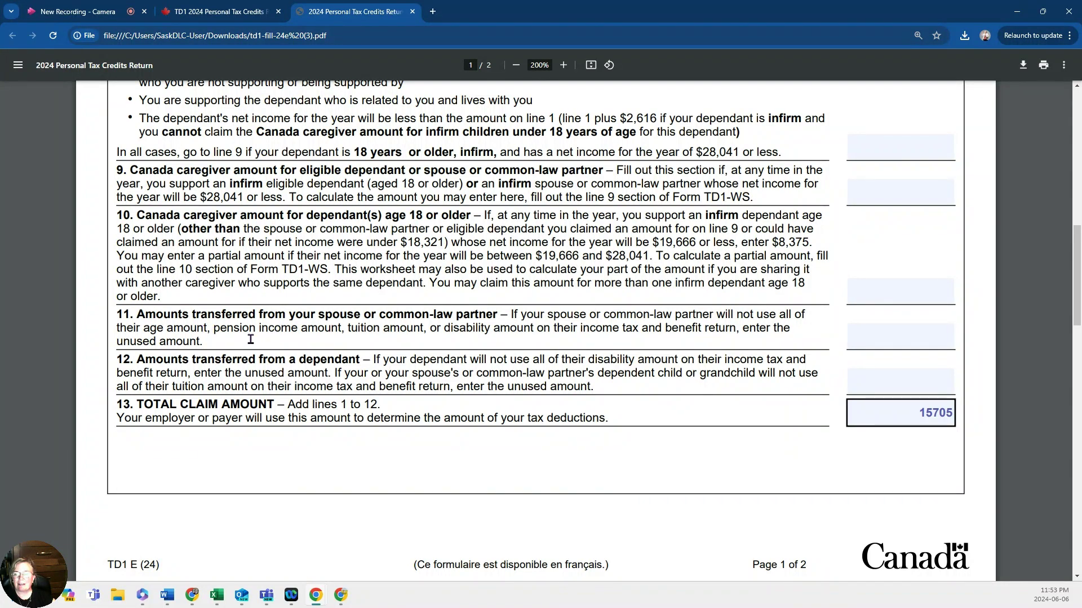
pyautogui.moveTo(144, 329); pyautogui.dragTo(207, 332)
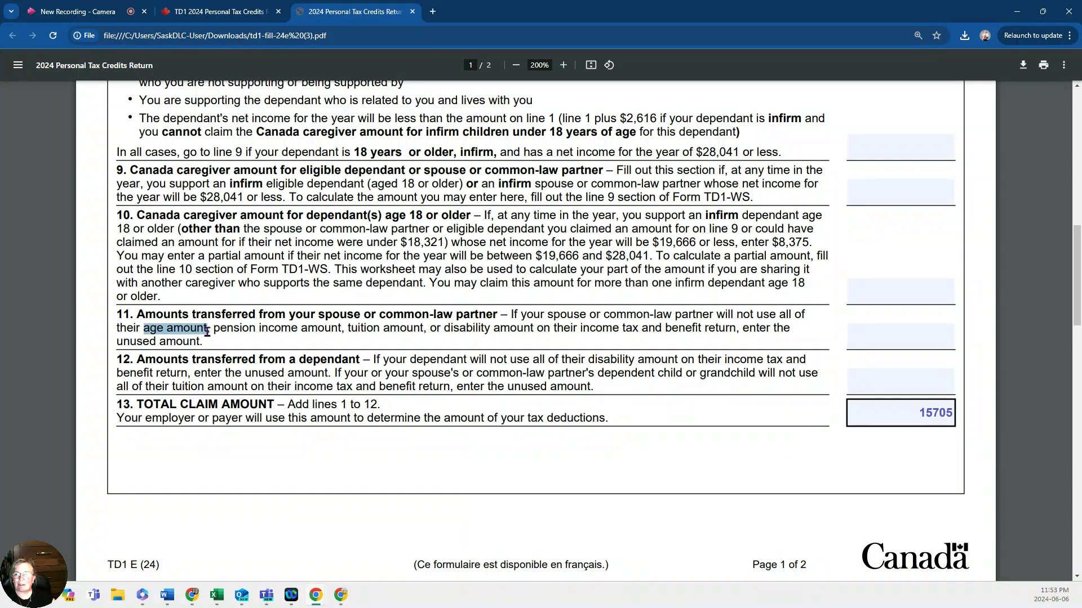
pyautogui.moveTo(346, 331); pyautogui.dragTo(428, 332)
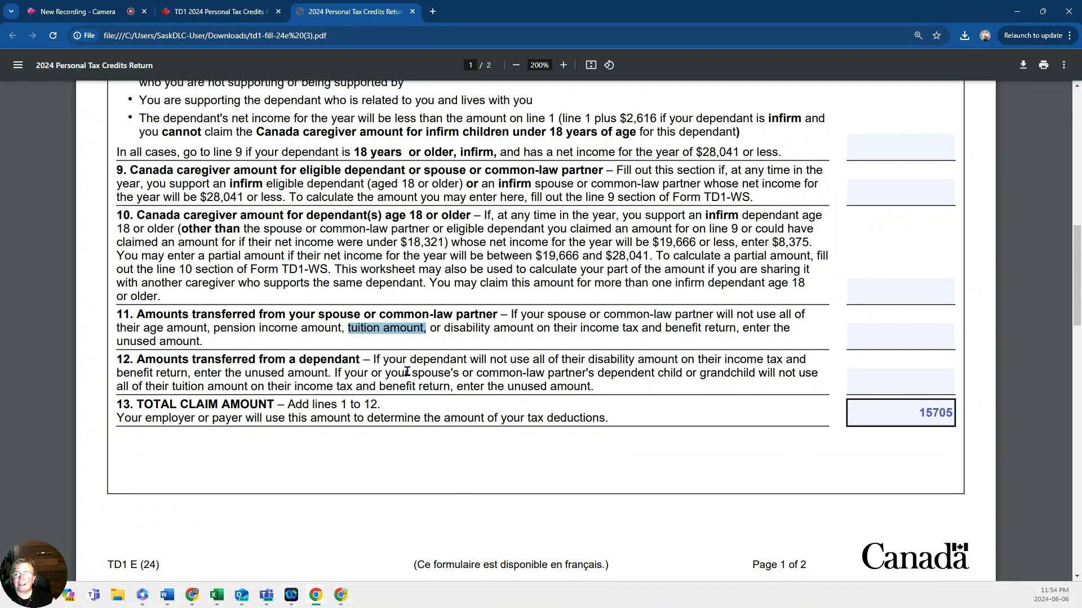
pyautogui.click(371, 385)
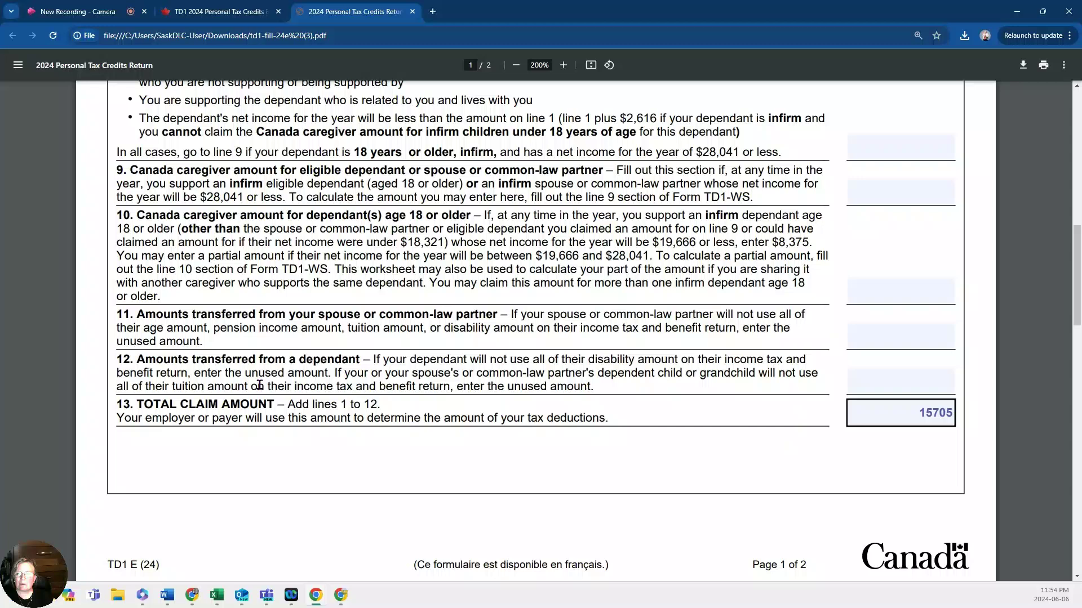
pyautogui.moveTo(166, 387); pyautogui.dragTo(281, 390)
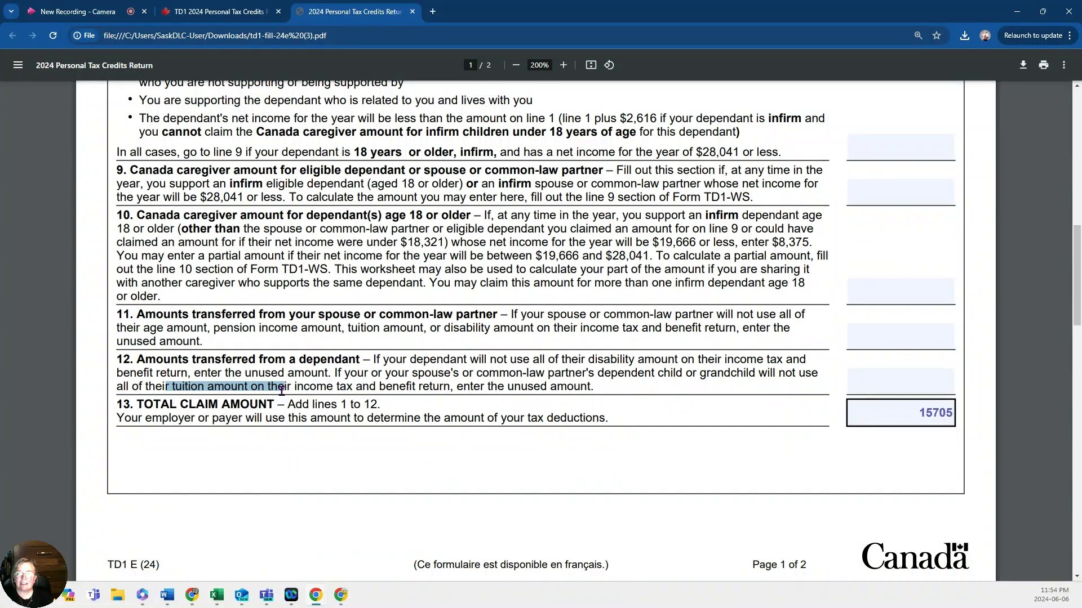
pyautogui.click(303, 381)
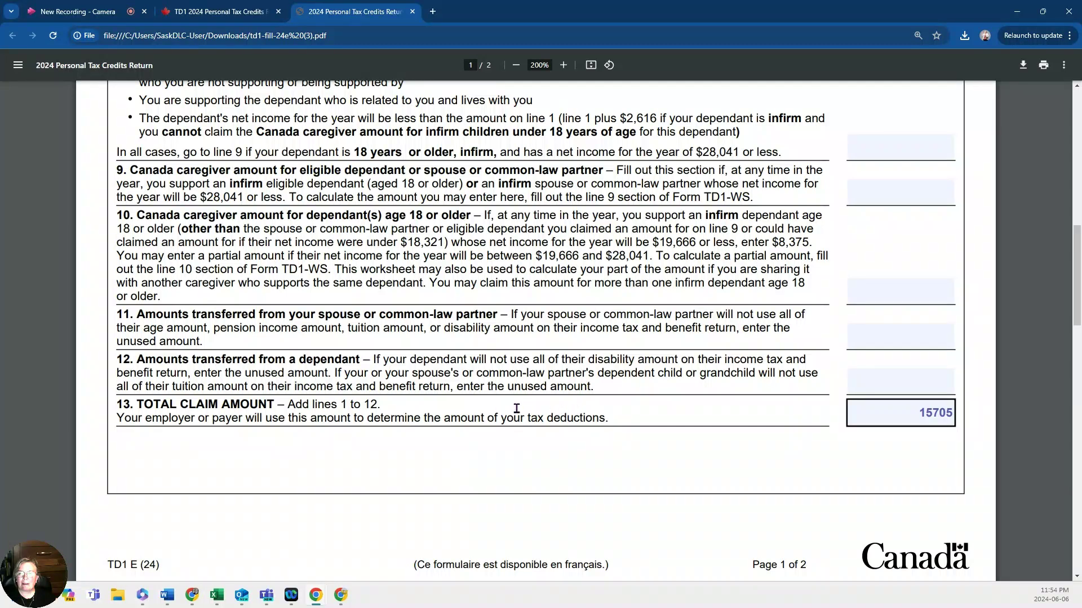
pyautogui.moveTo(278, 405); pyautogui.dragTo(389, 405)
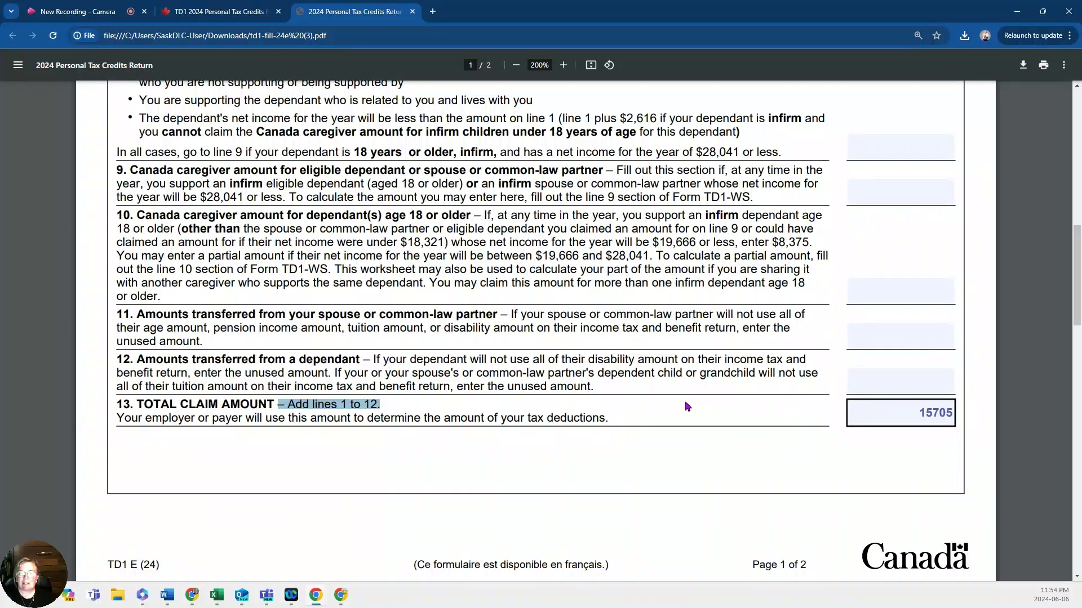
# - On page 2, highlight the ticked 'Total income is less than the total claim amount' heading and paragraph
pyautogui.scroll(-5, 685, 408)
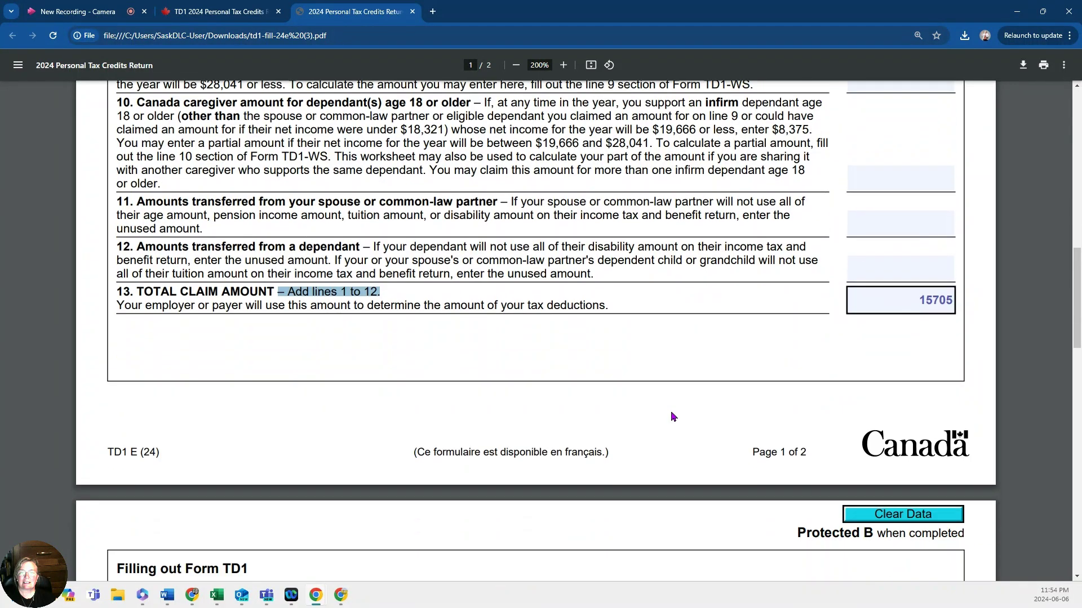
pyautogui.scroll(-1, 673, 420)
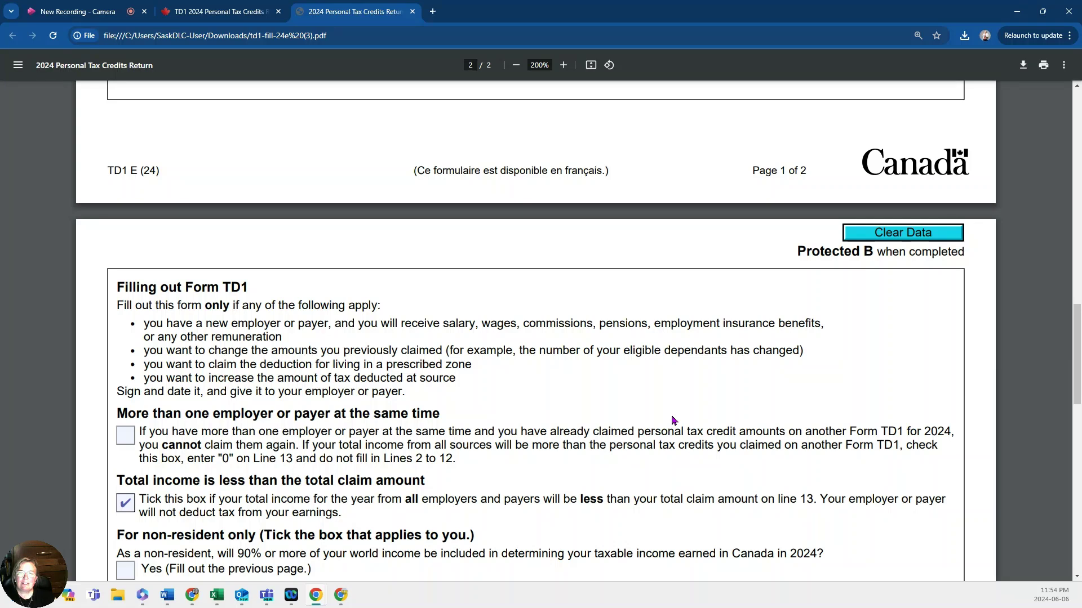
pyautogui.scroll(-2, 672, 420)
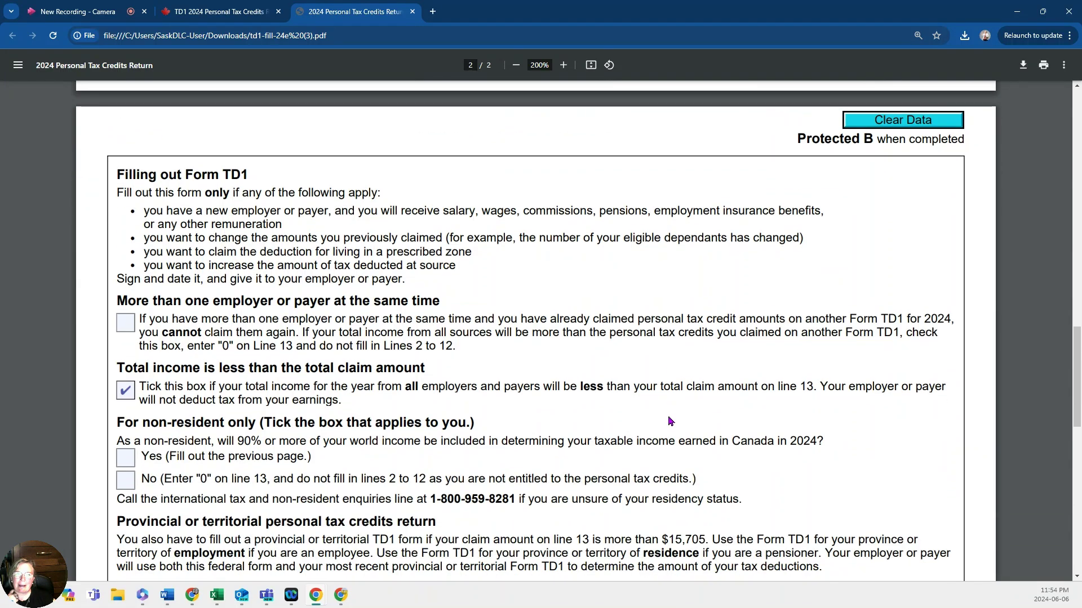
pyautogui.scroll(-1, 670, 421)
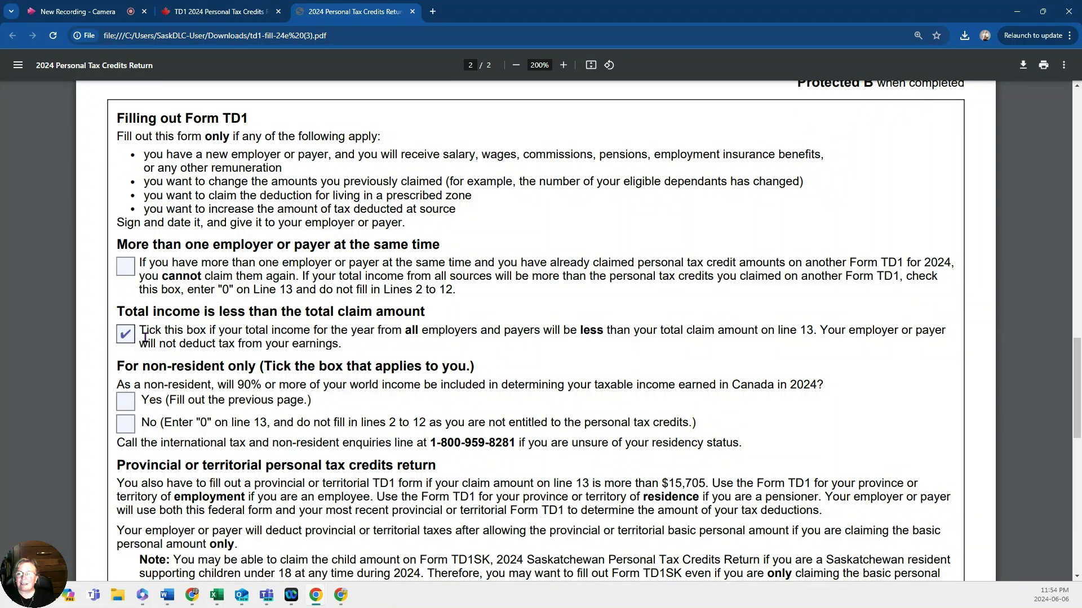
pyautogui.moveTo(121, 314); pyautogui.dragTo(467, 315)
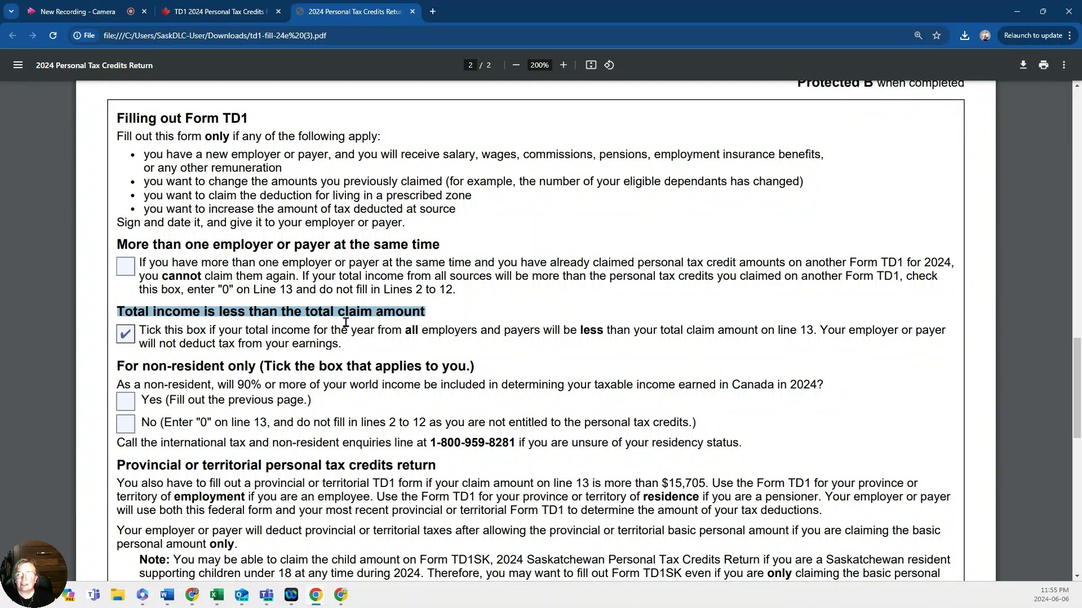
pyautogui.moveTo(342, 345); pyautogui.dragTo(142, 330)
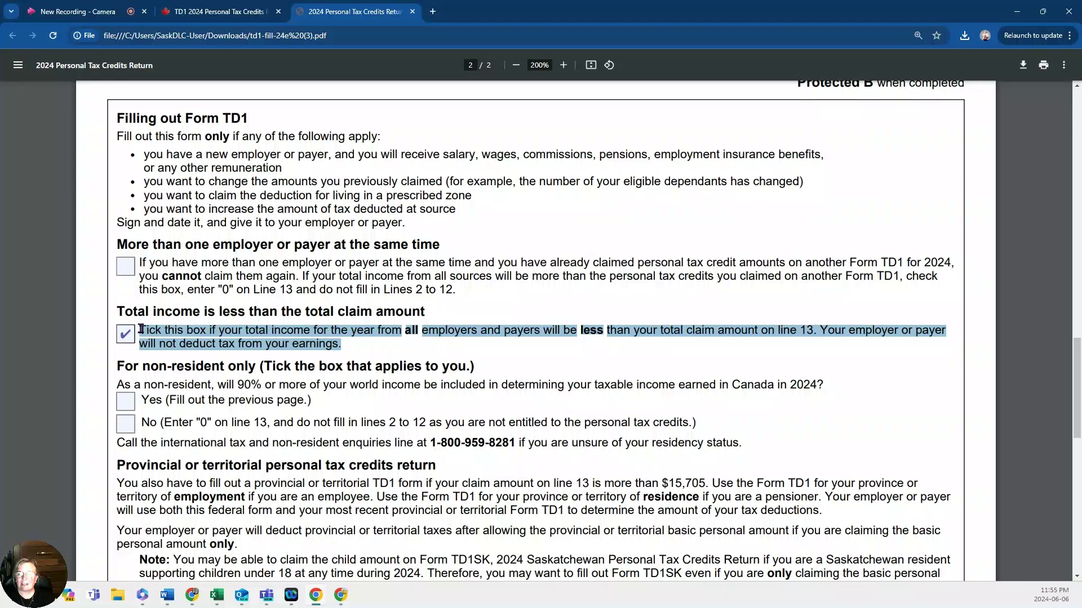
pyautogui.click(152, 337)
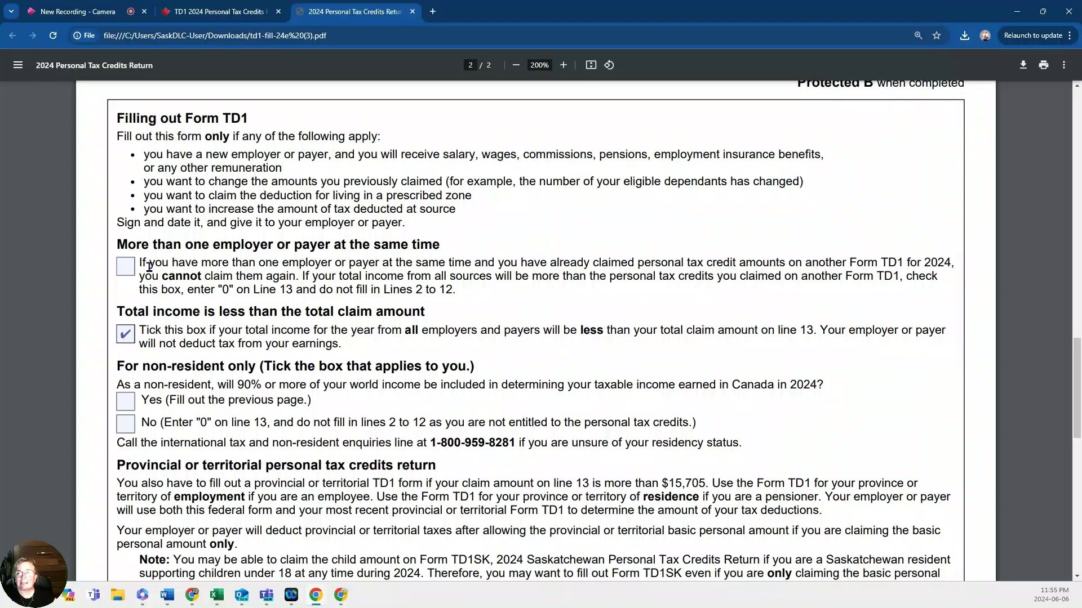
# - Highlight the 'Additional tax to be deducted' heading and continue down to the Certification dated 2024-01-05
pyautogui.scroll(-1, 150, 266)
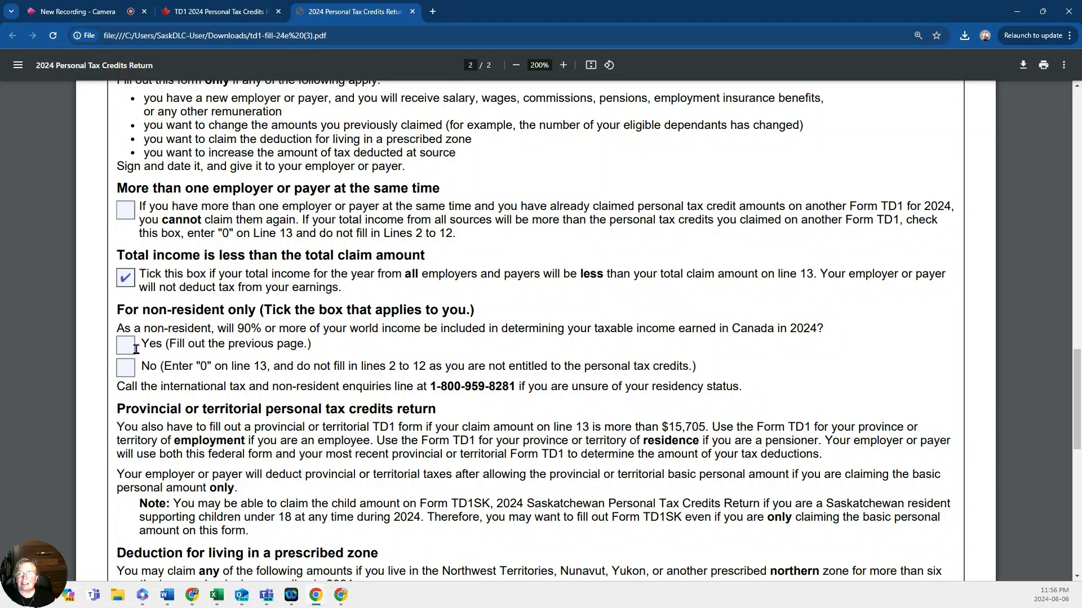
pyautogui.scroll(-1, 136, 349)
pyautogui.scroll(-3, 136, 349)
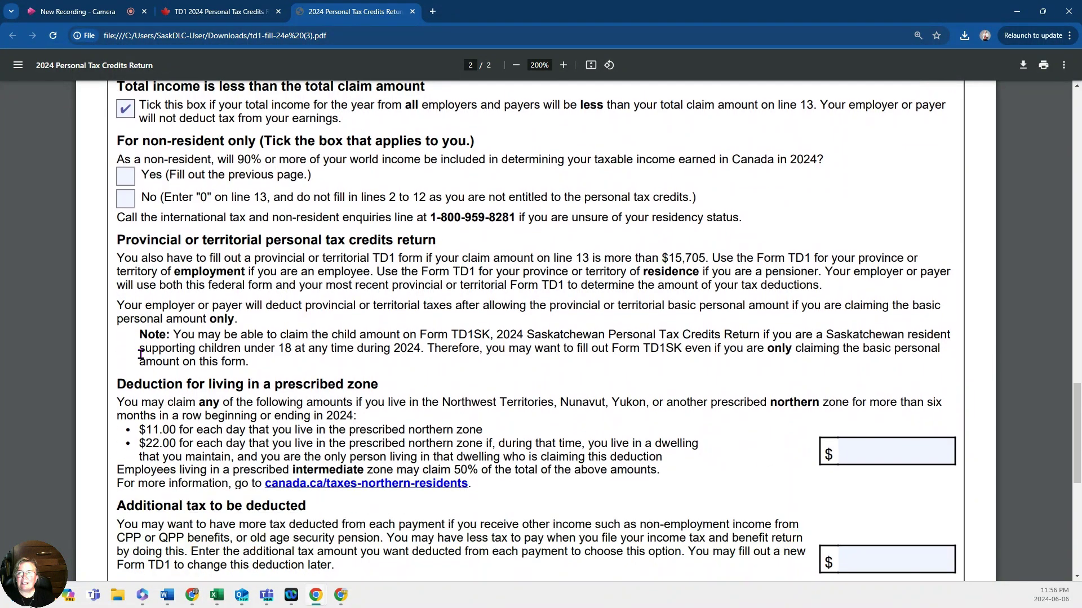
pyautogui.scroll(-1, 104, 330)
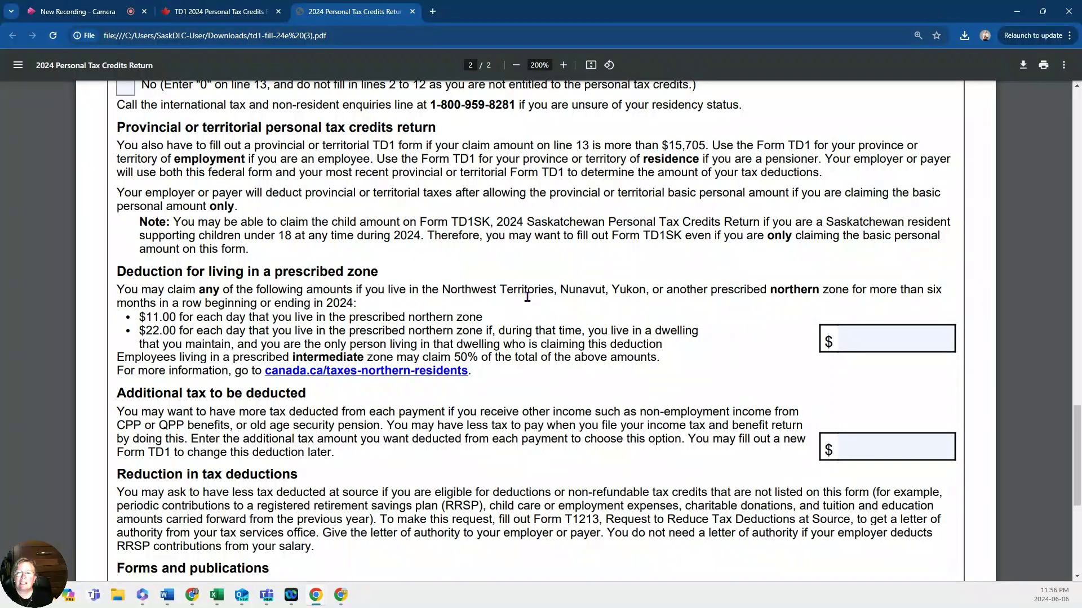
pyautogui.scroll(-1, 527, 297)
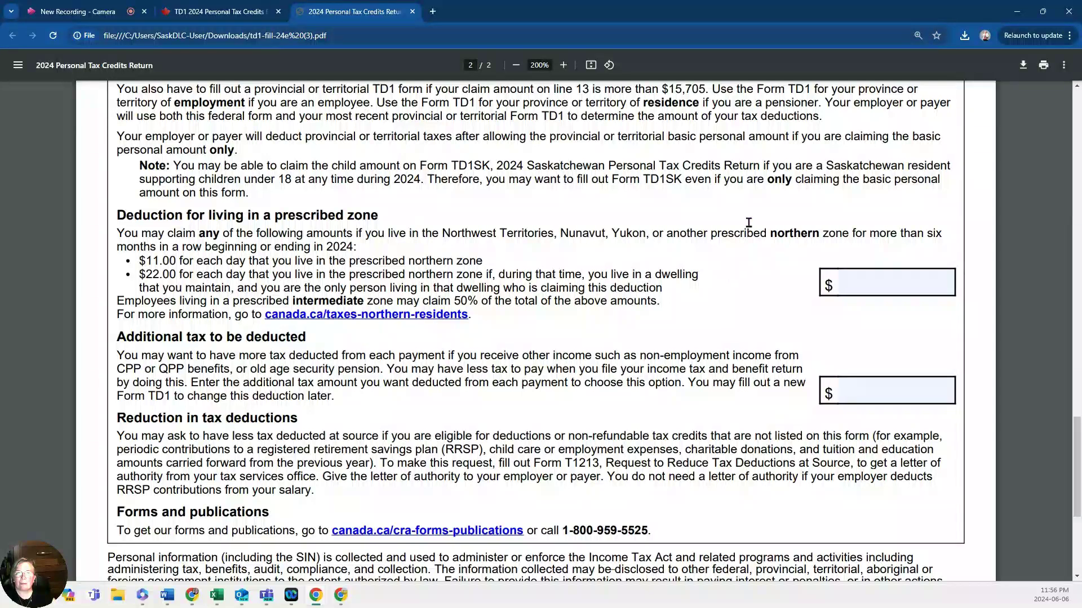
pyautogui.moveTo(117, 337); pyautogui.dragTo(310, 337)
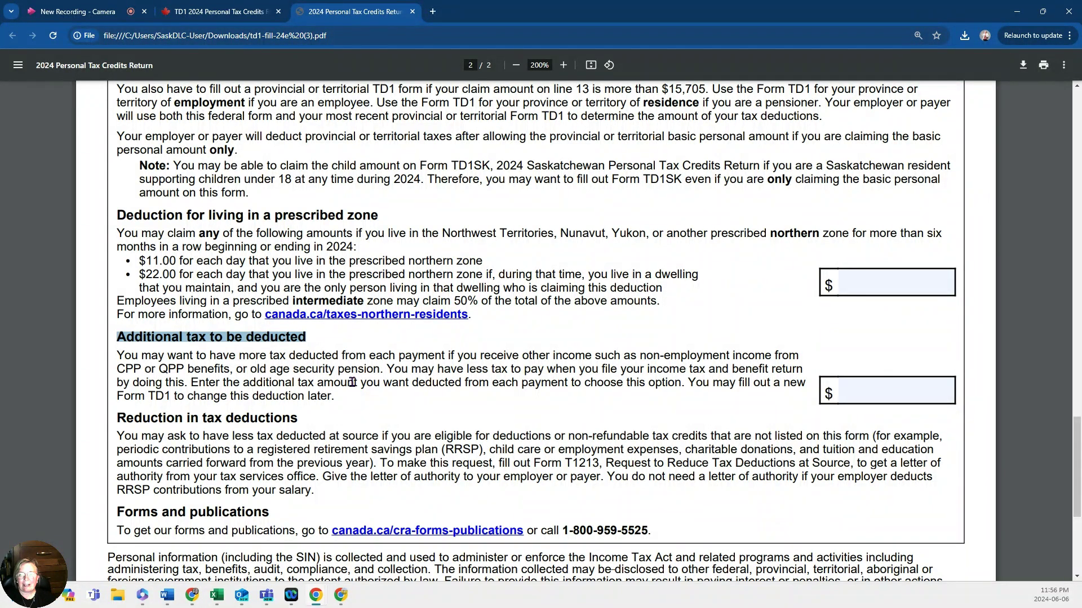
pyautogui.scroll(-2, 368, 386)
pyautogui.scroll(-2, 370, 390)
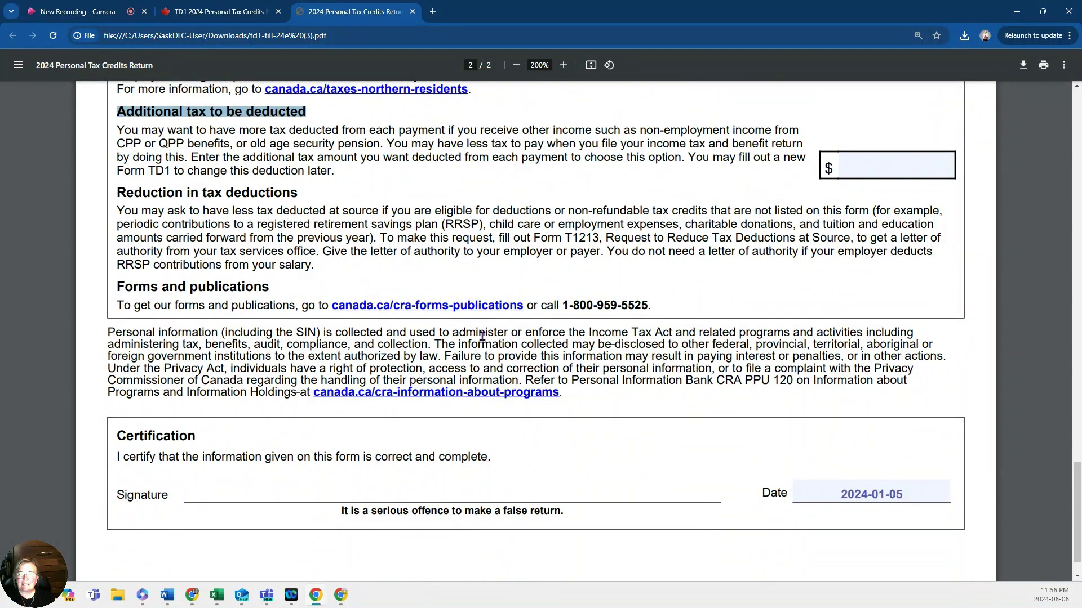
# - Drag the scrollbar back up to the 2024 Personal Tax Credits Return heading
pyautogui.scroll(-1, 629, 387)
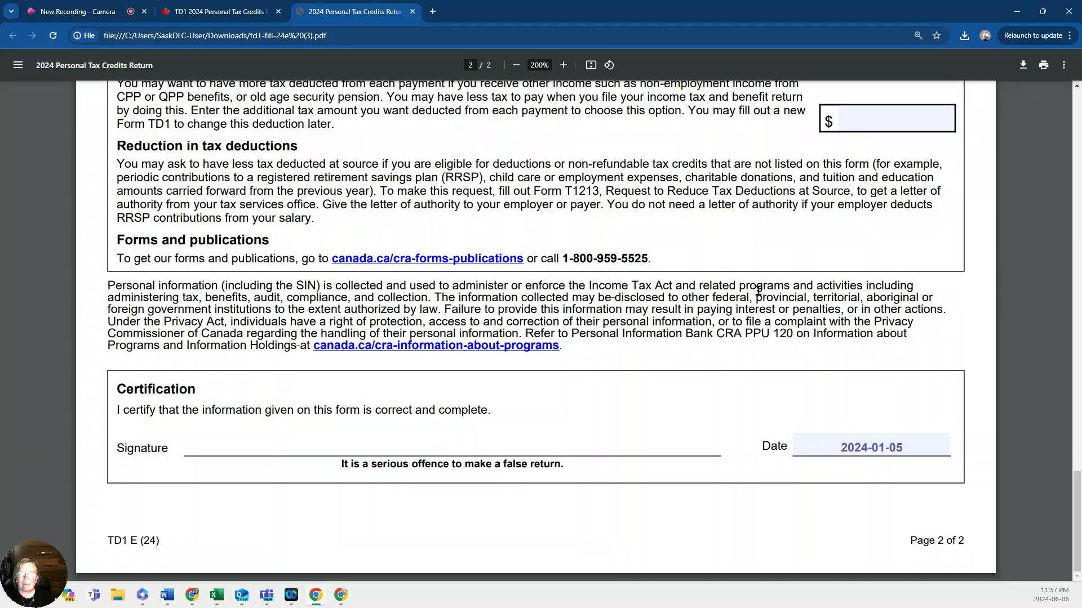
pyautogui.moveTo(1080, 499); pyautogui.dragTo(1073, 107)
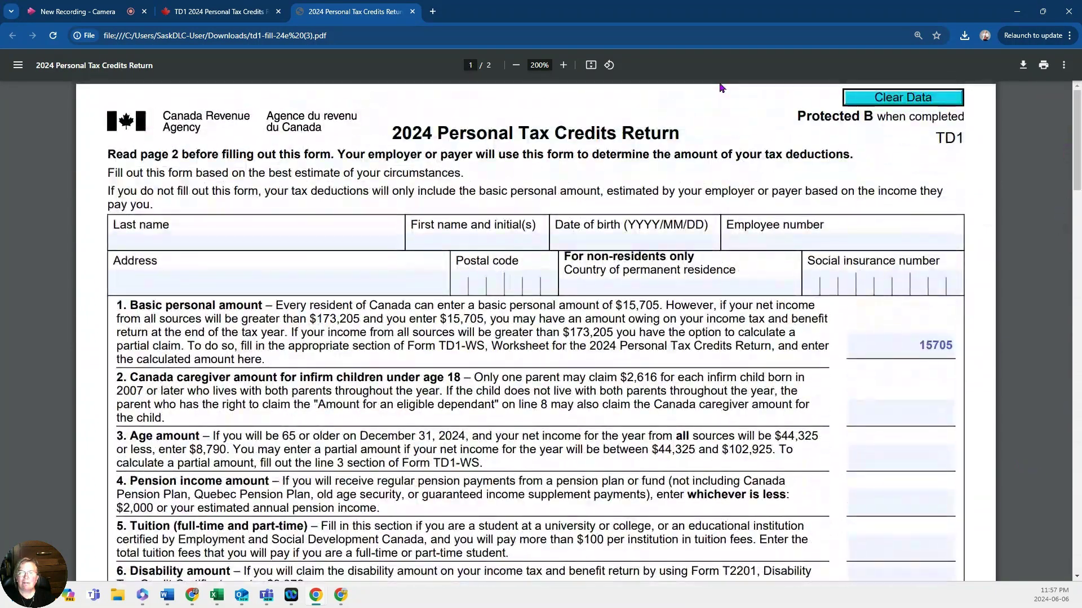